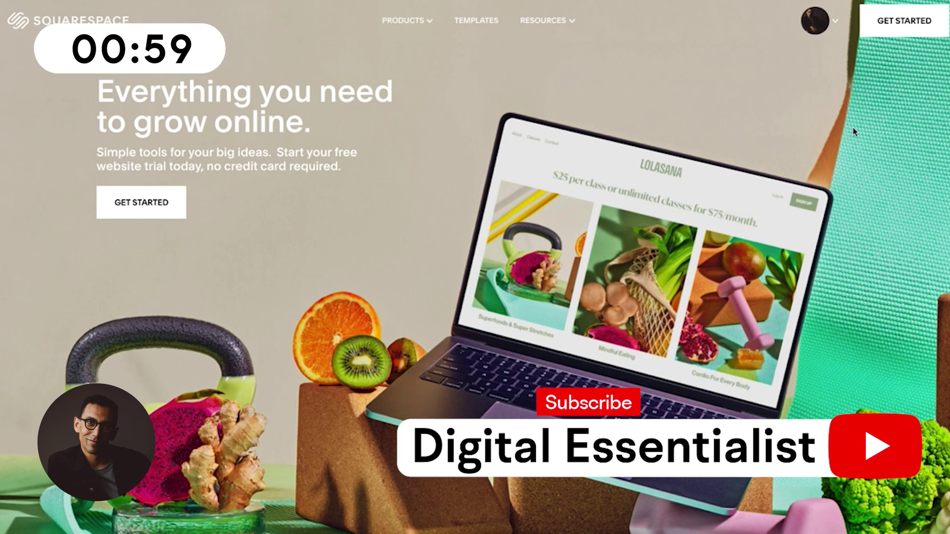
Step: Start from GET STARTED and filter the template gallery to Professional Services designs
{"action": "left_click", "coordinate": [910, 21]}
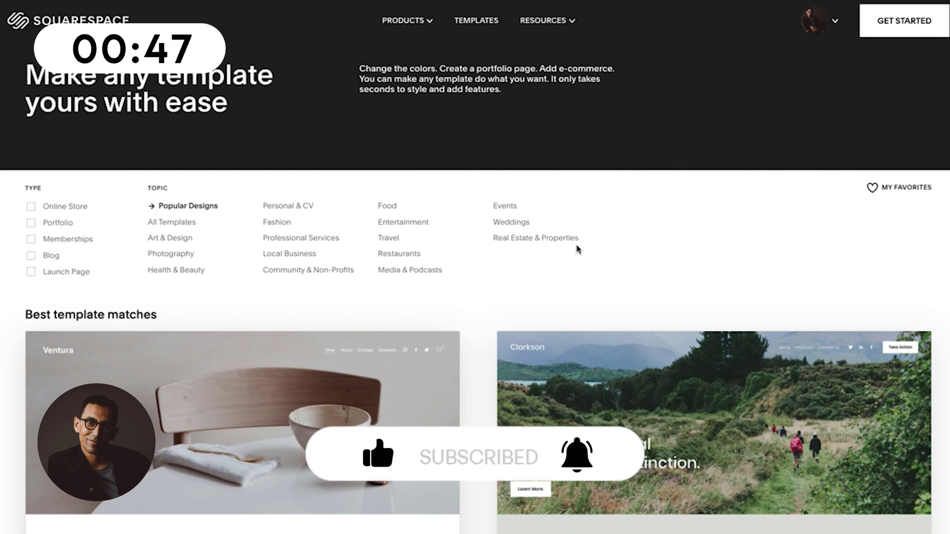
{"action": "scroll", "coordinate": [471, 311], "scroll_direction": "down", "scroll_amount": 1}
{"action": "scroll", "coordinate": [471, 311], "scroll_direction": "down", "scroll_amount": 2}
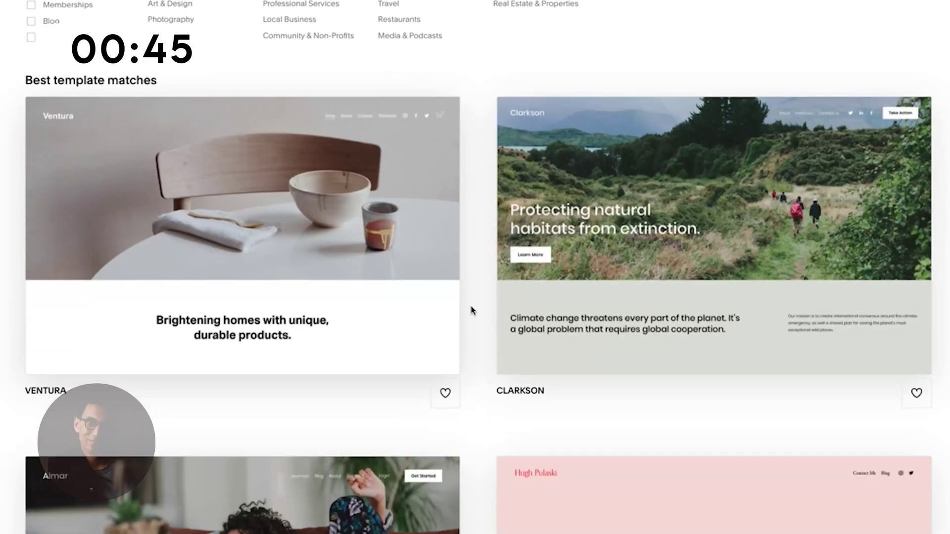
{"action": "scroll", "coordinate": [471, 310], "scroll_direction": "down", "scroll_amount": 2}
{"action": "scroll", "coordinate": [471, 310], "scroll_direction": "down", "scroll_amount": 2}
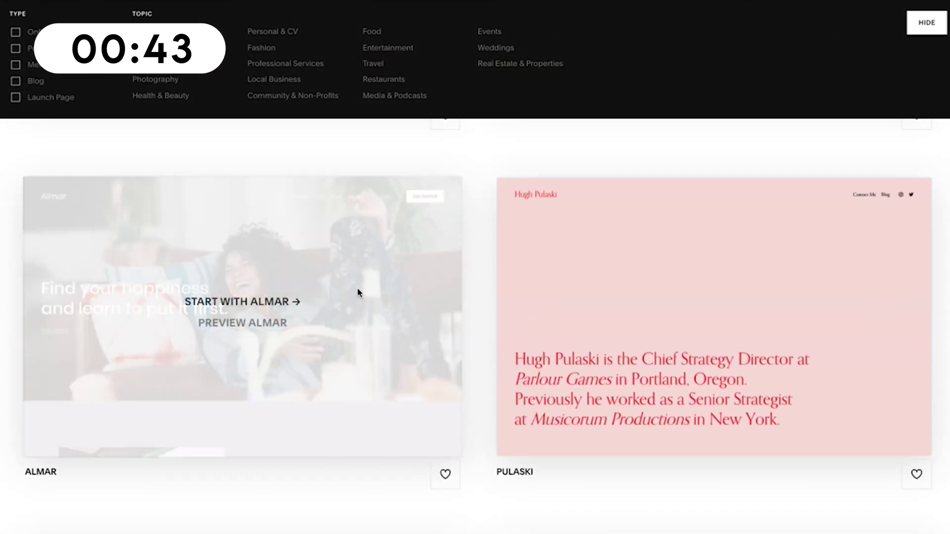
{"action": "mouse_move", "coordinate": [713, 317]}
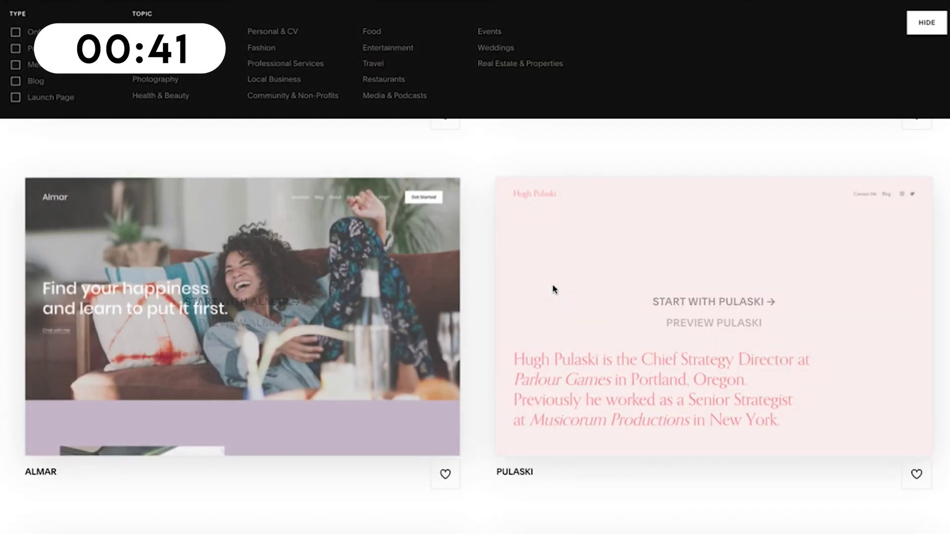
{"action": "scroll", "coordinate": [653, 287], "scroll_direction": "down", "scroll_amount": 1}
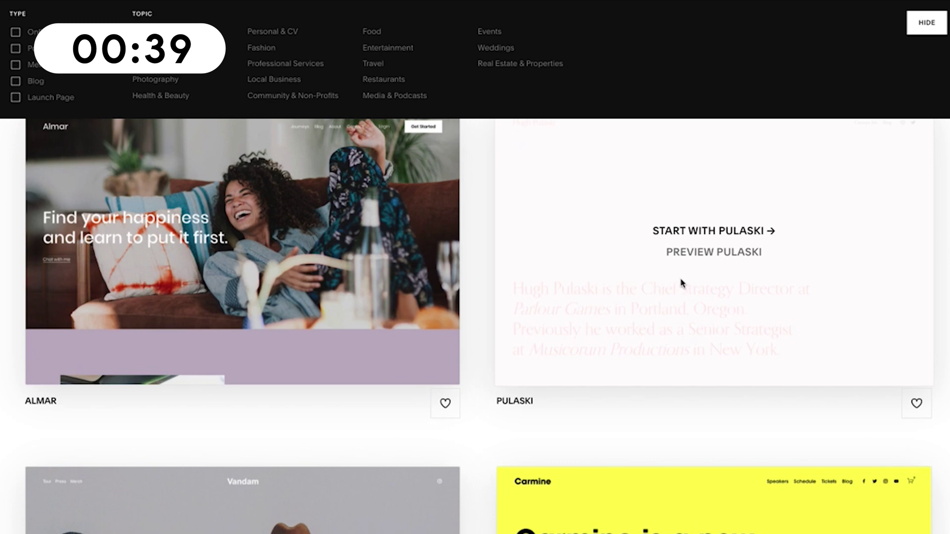
{"action": "scroll", "coordinate": [681, 283], "scroll_direction": "down", "scroll_amount": 1}
{"action": "scroll", "coordinate": [682, 283], "scroll_direction": "down", "scroll_amount": 2}
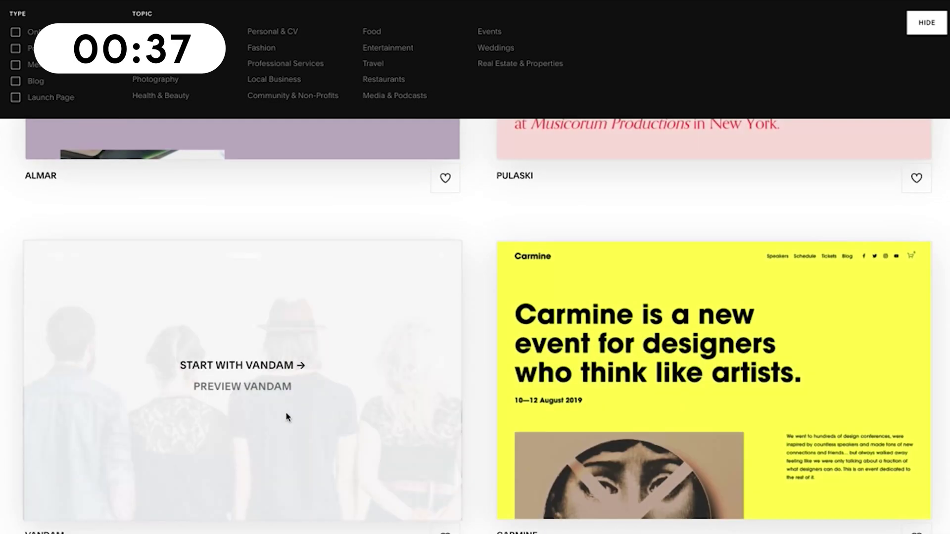
{"action": "scroll", "coordinate": [285, 415], "scroll_direction": "down", "scroll_amount": 3}
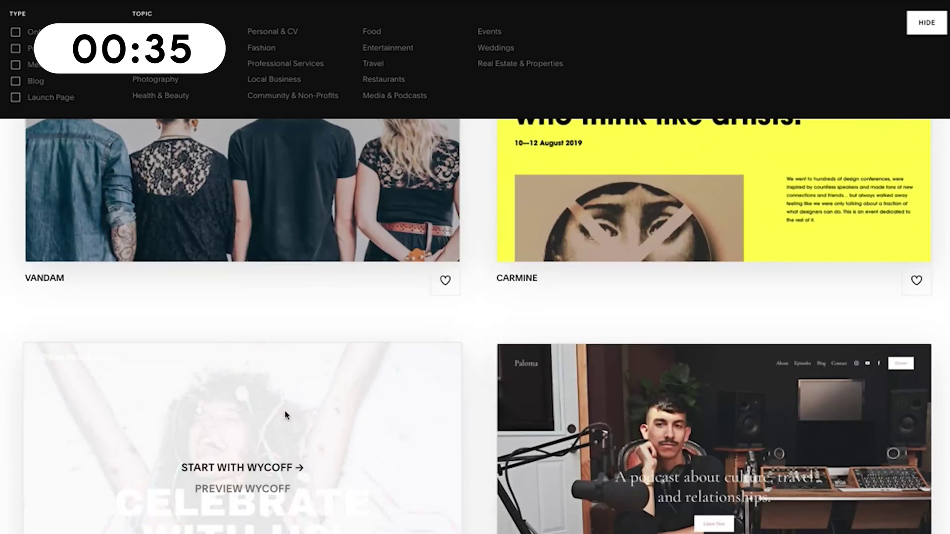
{"action": "scroll", "coordinate": [285, 414], "scroll_direction": "down", "scroll_amount": 2}
{"action": "scroll", "coordinate": [285, 415], "scroll_direction": "up", "scroll_amount": 5}
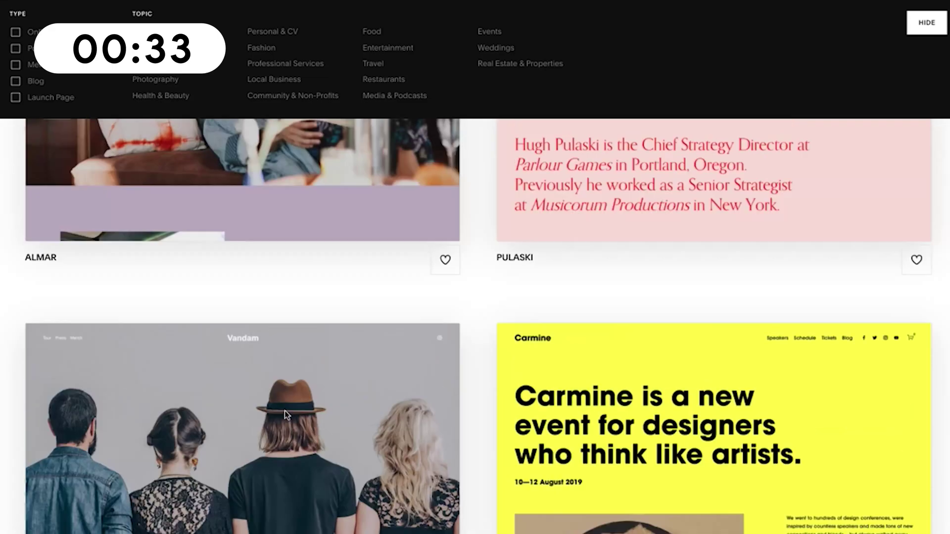
{"action": "scroll", "coordinate": [285, 415], "scroll_direction": "up", "scroll_amount": 5}
{"action": "scroll", "coordinate": [286, 415], "scroll_direction": "up", "scroll_amount": 3}
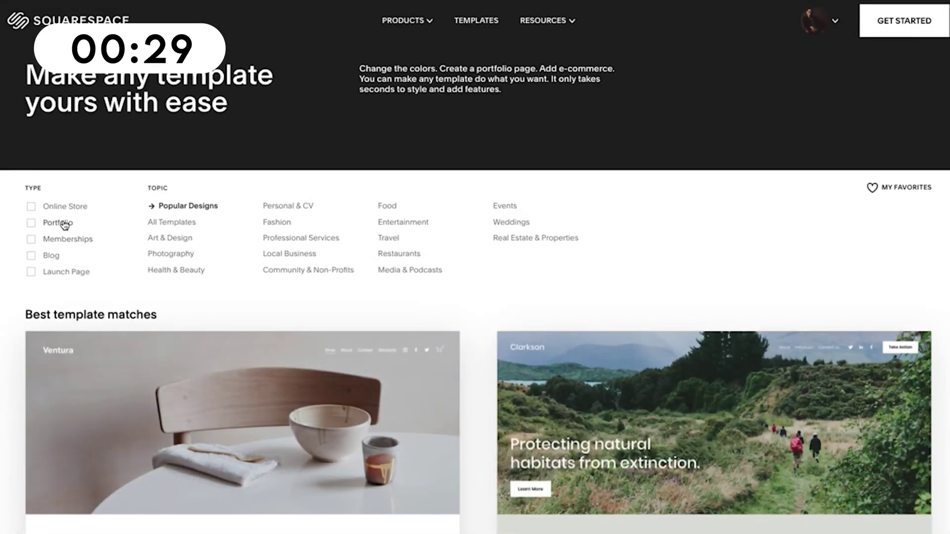
{"action": "left_click", "coordinate": [295, 238]}
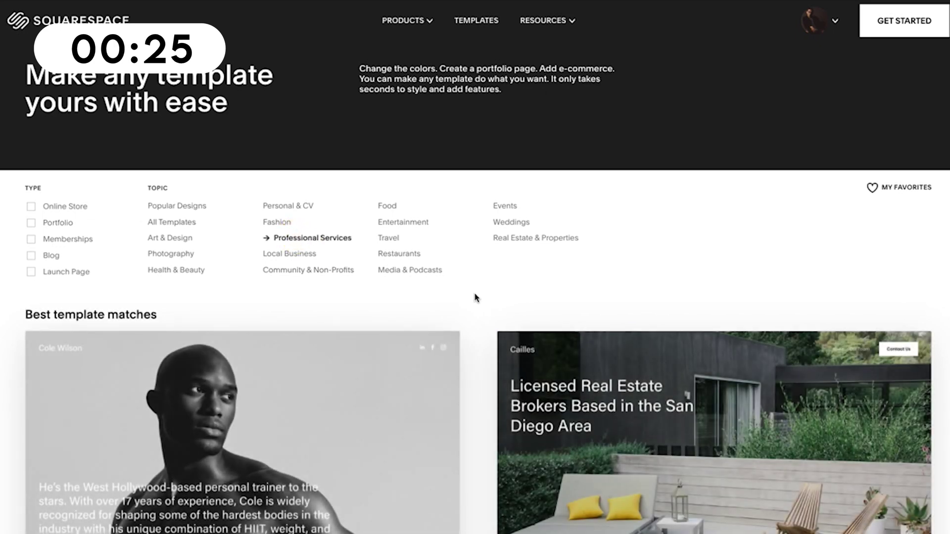
{"action": "scroll", "coordinate": [475, 297], "scroll_direction": "down", "scroll_amount": 2}
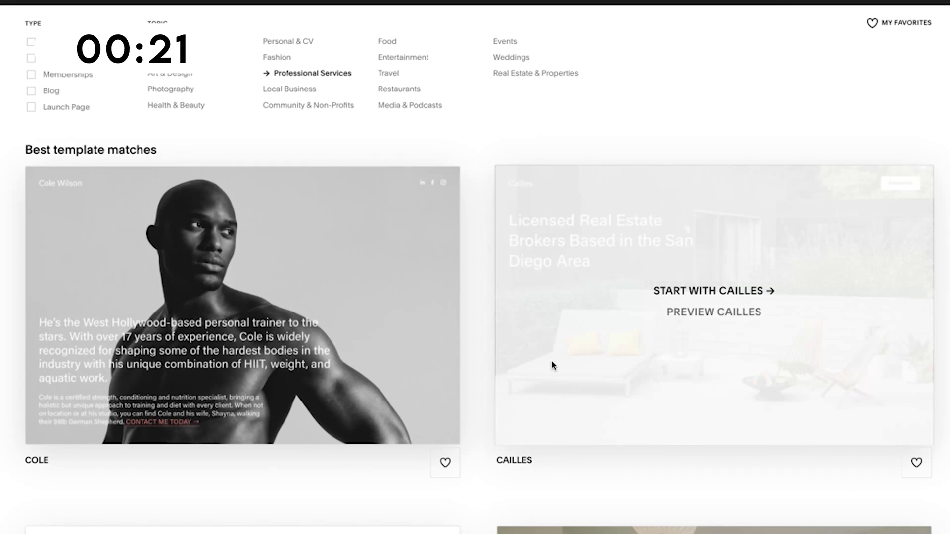
{"action": "scroll", "coordinate": [552, 365], "scroll_direction": "down", "scroll_amount": 3}
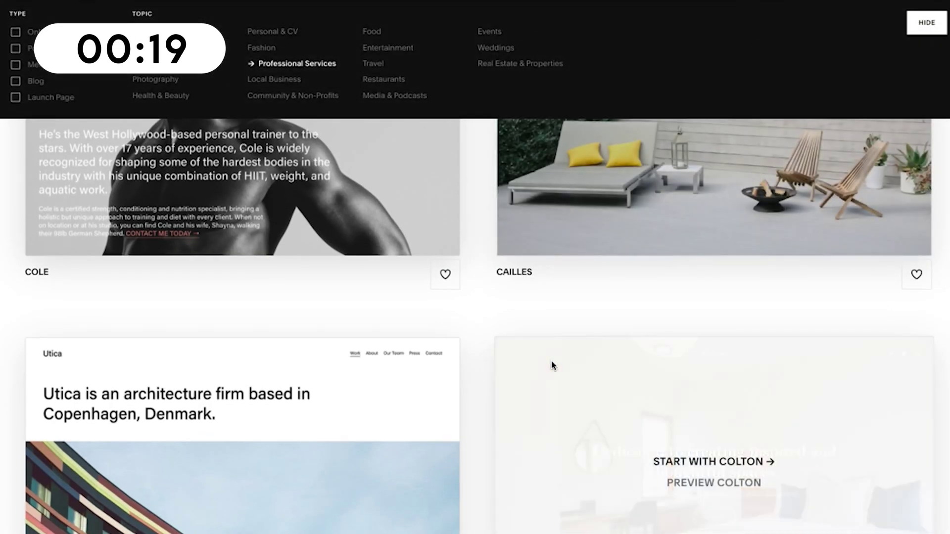
{"action": "scroll", "coordinate": [551, 366], "scroll_direction": "down", "scroll_amount": 2}
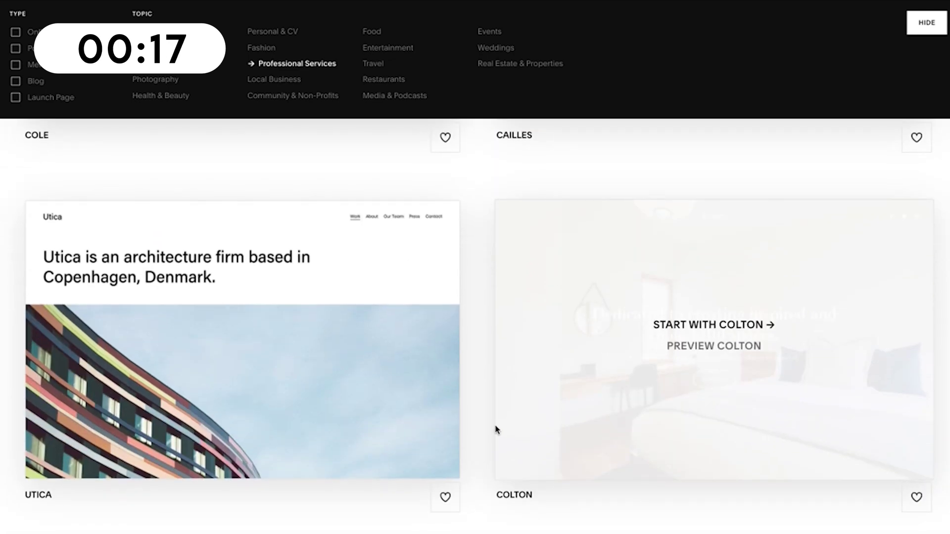
{"action": "scroll", "coordinate": [483, 438], "scroll_direction": "down", "scroll_amount": 2}
{"action": "scroll", "coordinate": [483, 438], "scroll_direction": "down", "scroll_amount": 3}
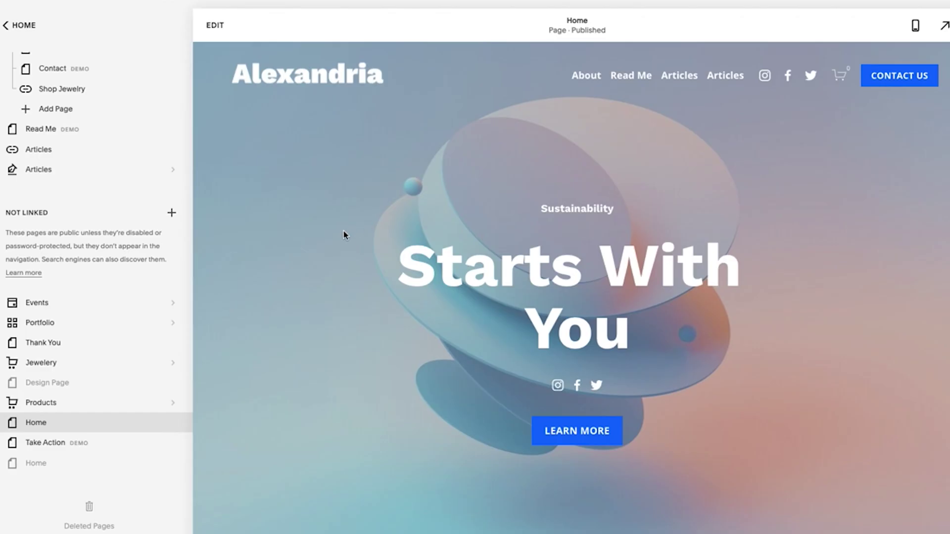
{"action": "scroll", "coordinate": [110, 186], "scroll_direction": "up", "scroll_amount": 3}
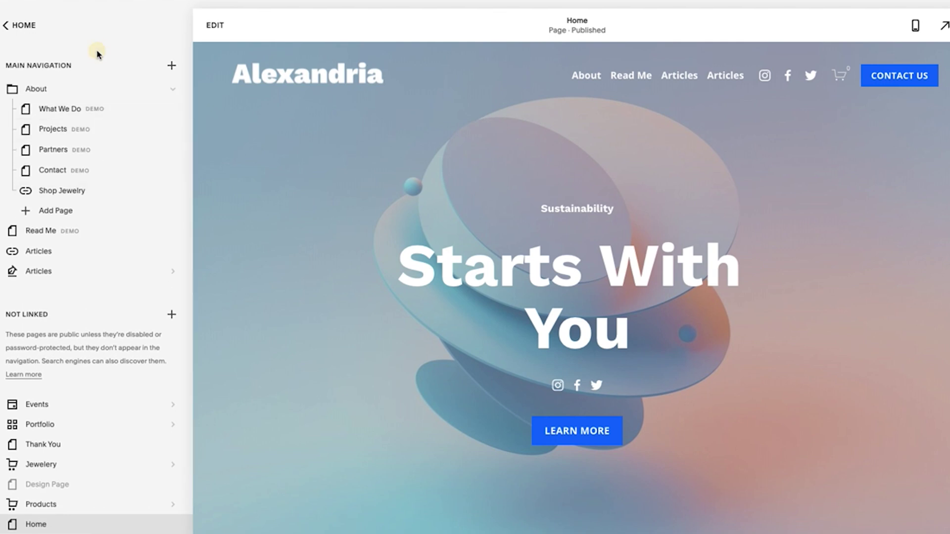
Step: Add an unlinked page from Page Layouts and show the Member Areas layouts
{"action": "left_click", "coordinate": [173, 318]}
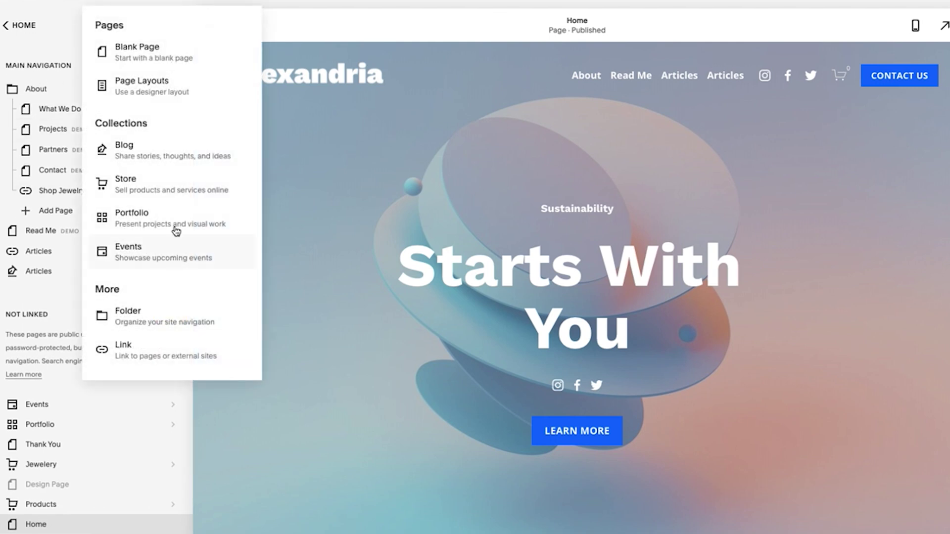
{"action": "left_click", "coordinate": [168, 88]}
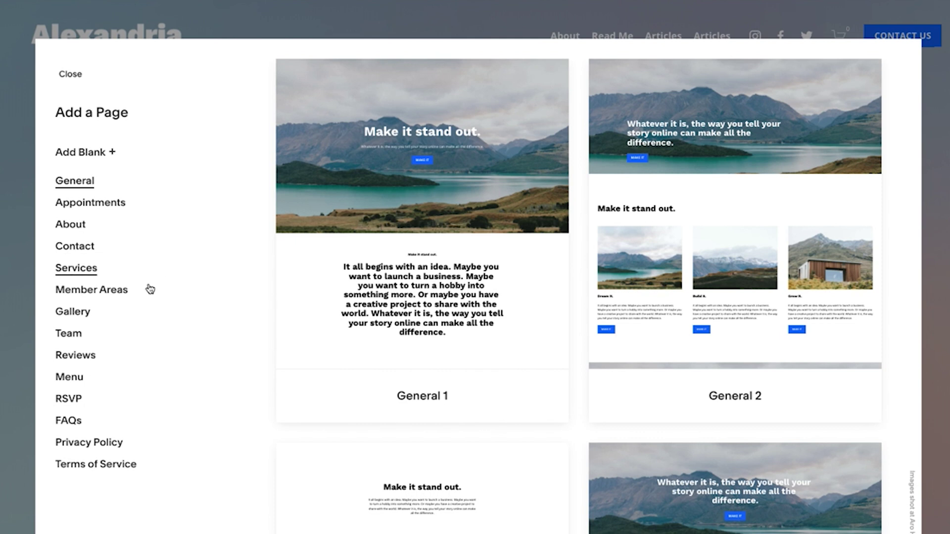
{"action": "left_click", "coordinate": [113, 297]}
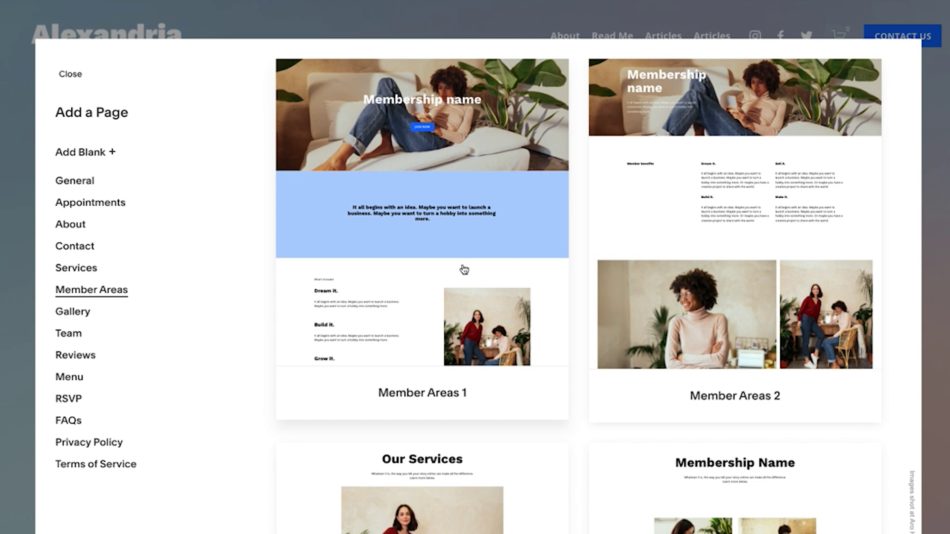
{"action": "scroll", "coordinate": [464, 269], "scroll_direction": "down", "scroll_amount": 3}
{"action": "scroll", "coordinate": [463, 269], "scroll_direction": "up", "scroll_amount": 3}
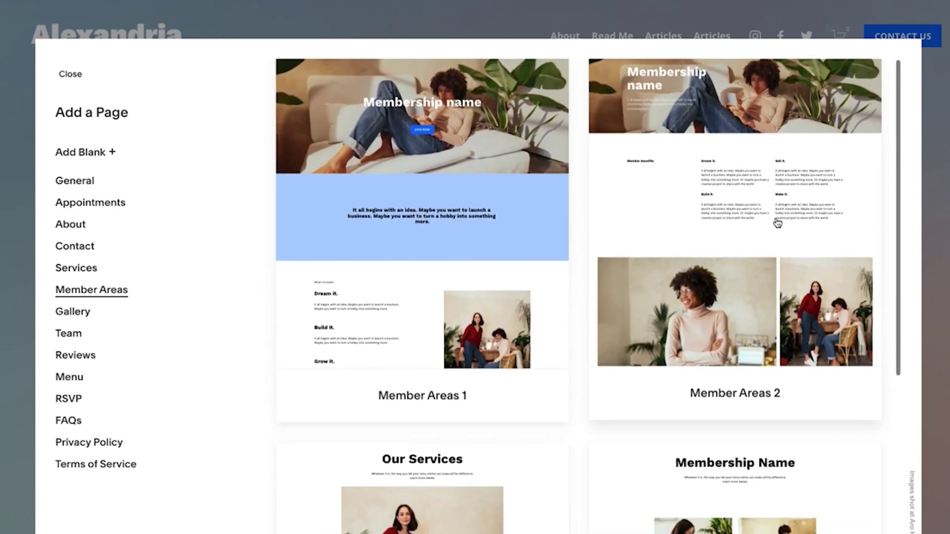
Step: Create a page from the Member Areas 2 layout and name it Call It
{"action": "left_click", "coordinate": [772, 223]}
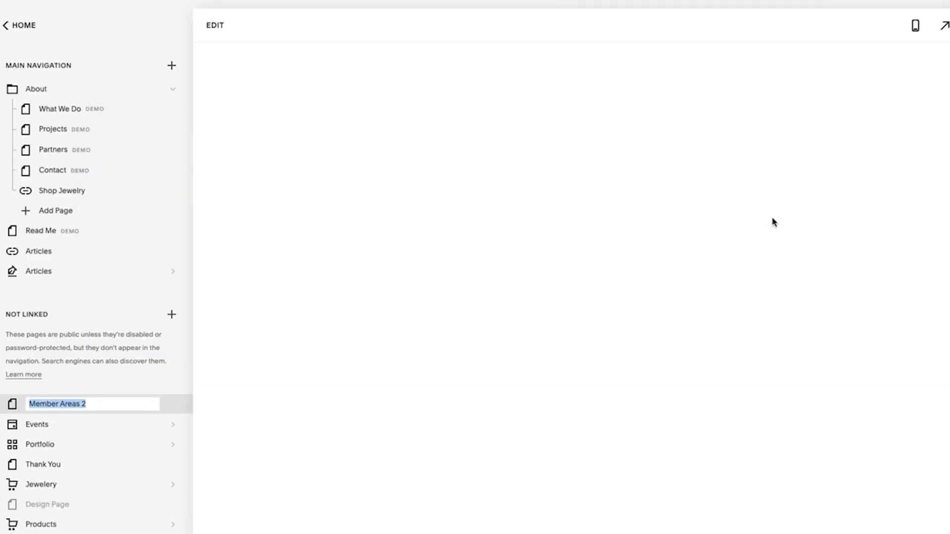
{"action": "type", "text": "Call "}
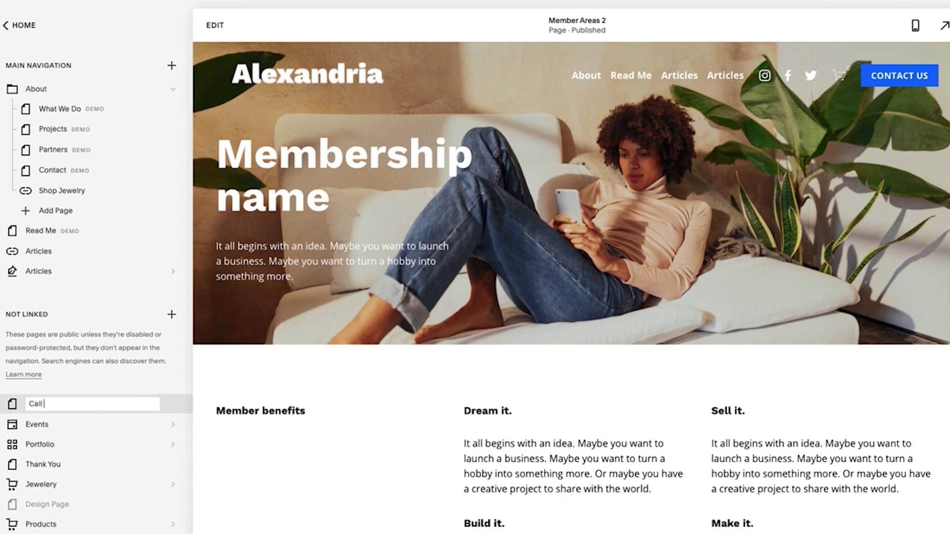
{"action": "type", "text": "It"}
{"action": "key", "text": "Return"}
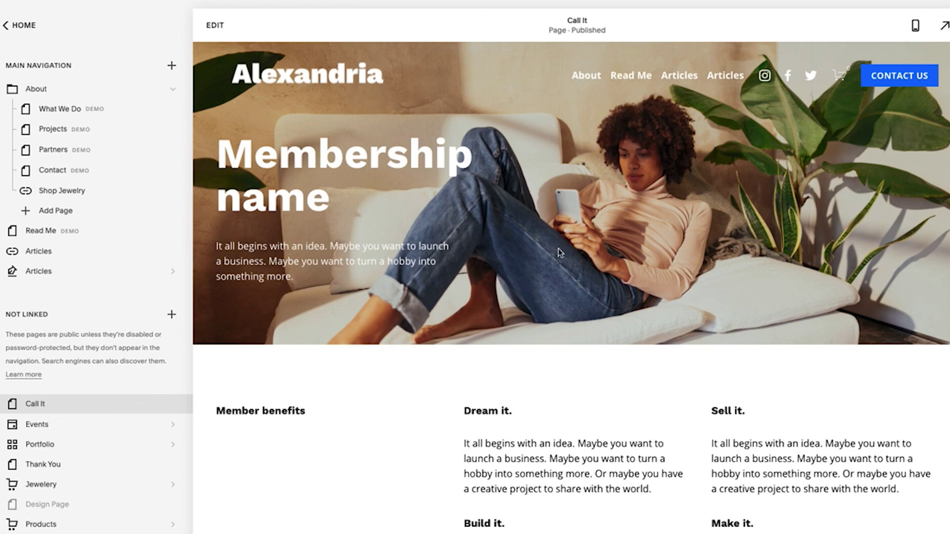
Step: Edit the Call It page and show the List section layouts for below the hero
{"action": "left_click", "coordinate": [214, 24]}
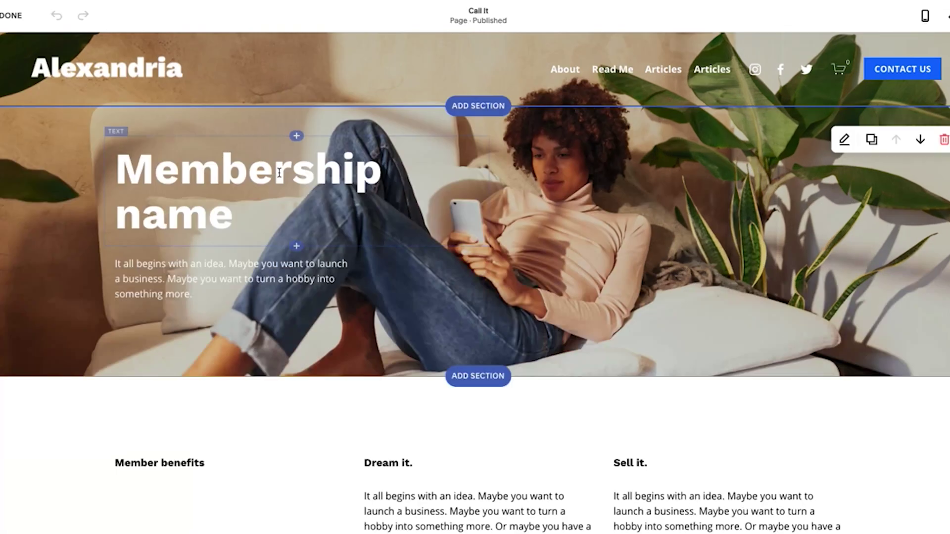
{"action": "scroll", "coordinate": [665, 252], "scroll_direction": "down", "scroll_amount": 1}
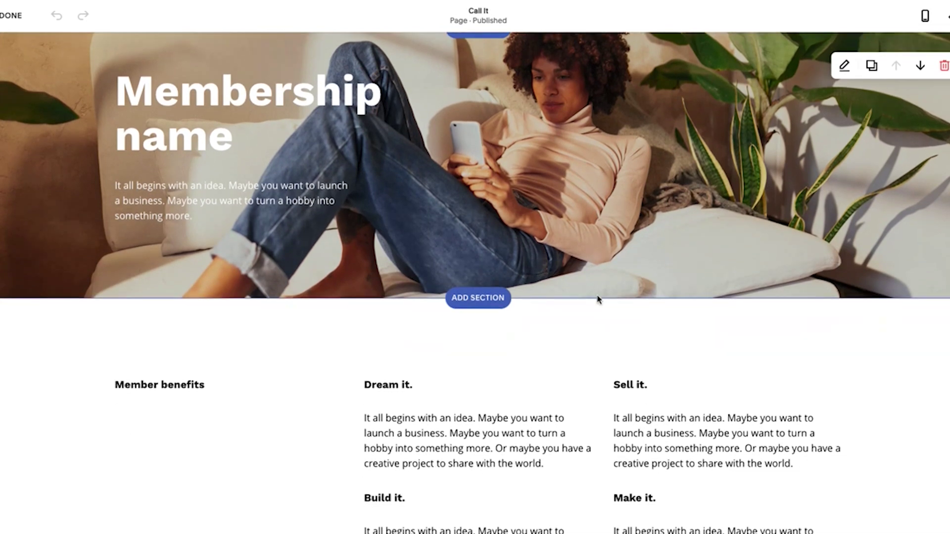
{"action": "left_click", "coordinate": [485, 304]}
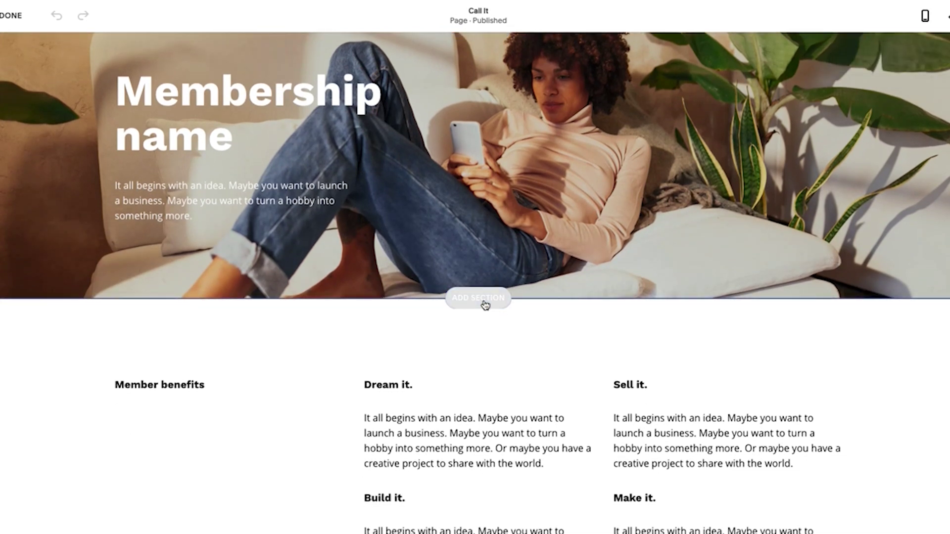
{"action": "left_click", "coordinate": [484, 305]}
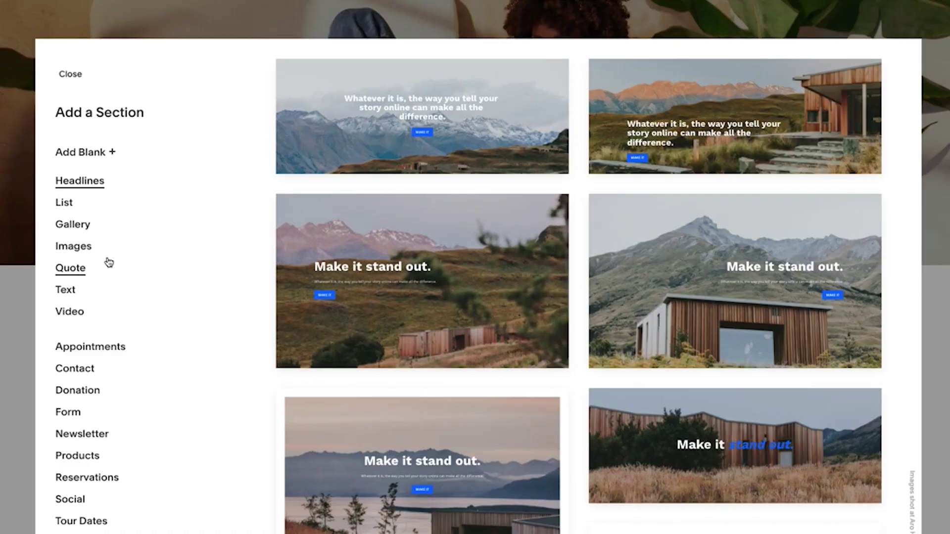
{"action": "left_click", "coordinate": [74, 207]}
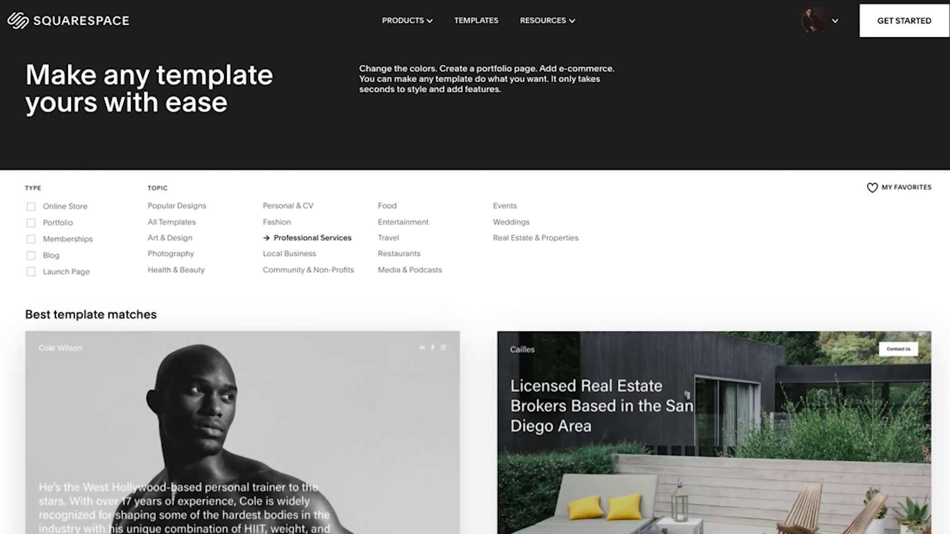
{"action": "scroll", "coordinate": [242, 458], "scroll_direction": "down", "scroll_amount": 2}
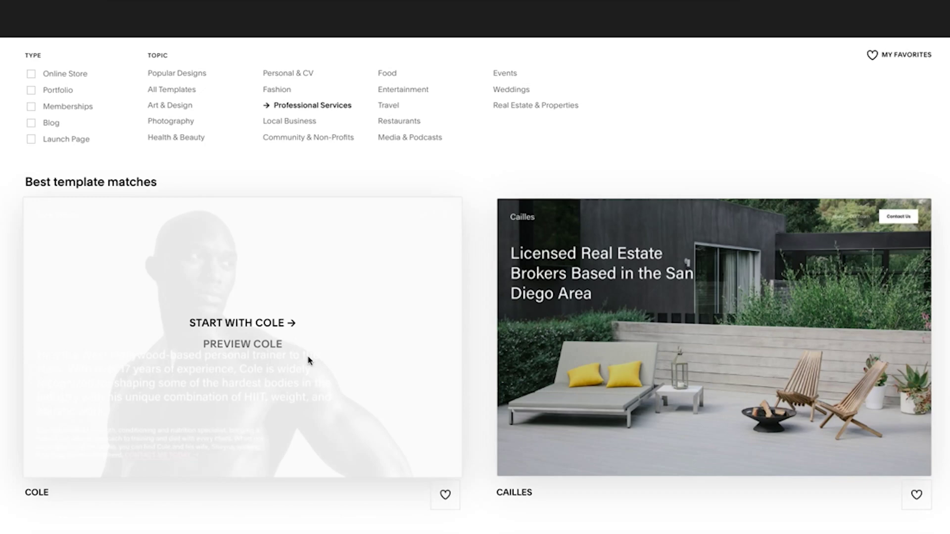
{"action": "scroll", "coordinate": [599, 367], "scroll_direction": "down", "scroll_amount": 3}
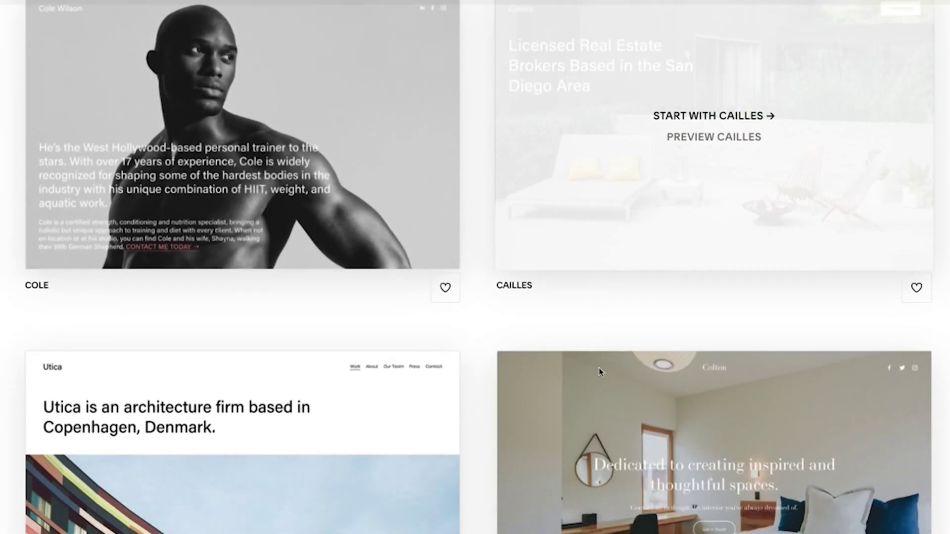
{"action": "scroll", "coordinate": [708, 421], "scroll_direction": "down", "scroll_amount": 2}
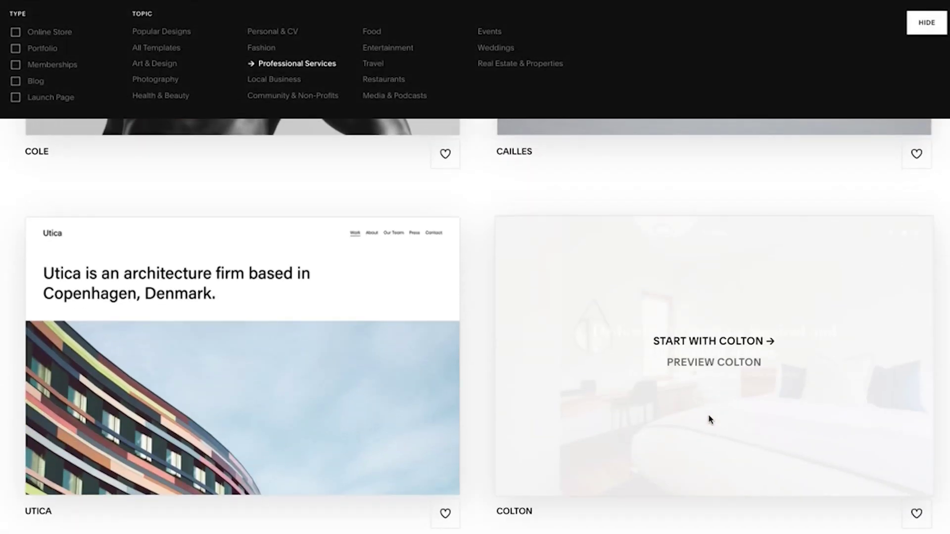
{"action": "scroll", "coordinate": [270, 409], "scroll_direction": "down", "scroll_amount": 6}
{"action": "scroll", "coordinate": [347, 412], "scroll_direction": "down", "scroll_amount": 4}
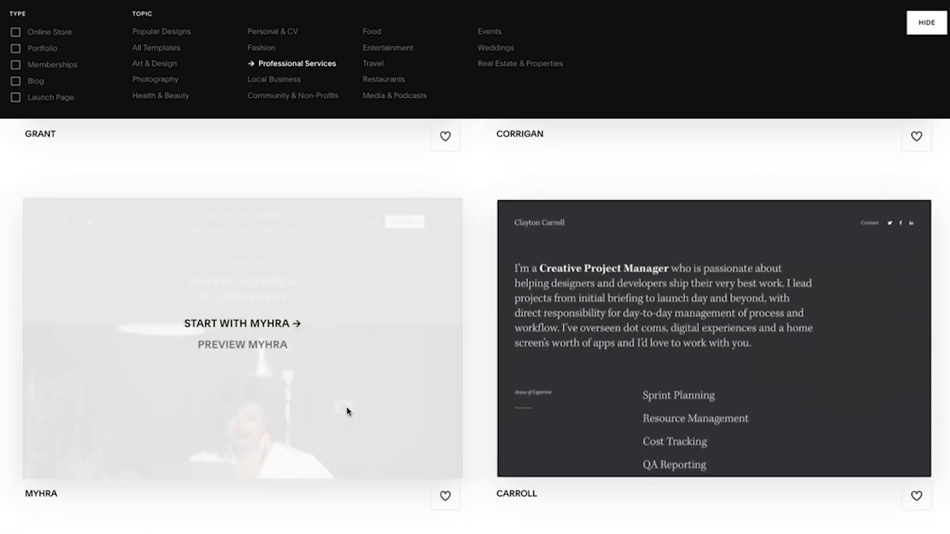
{"action": "scroll", "coordinate": [347, 412], "scroll_direction": "up", "scroll_amount": 1}
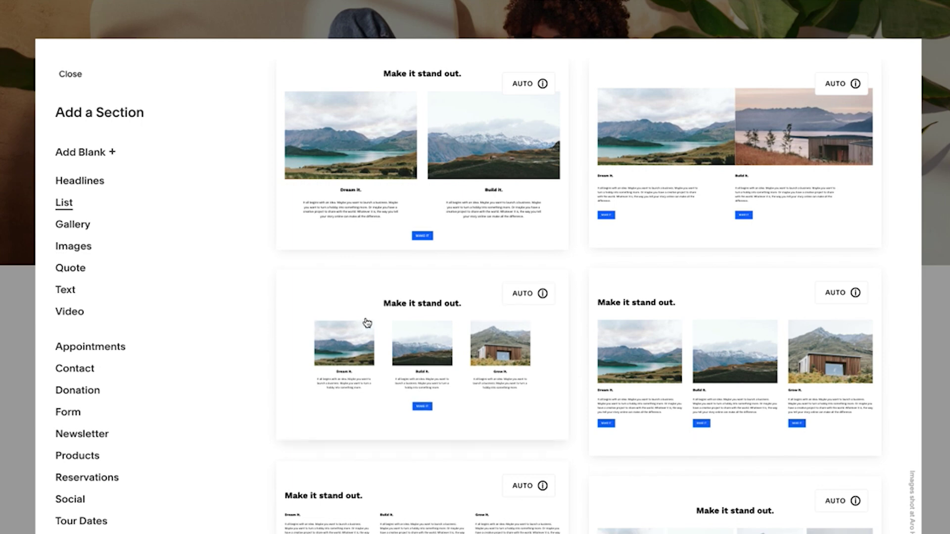
{"action": "scroll", "coordinate": [366, 323], "scroll_direction": "down", "scroll_amount": 5}
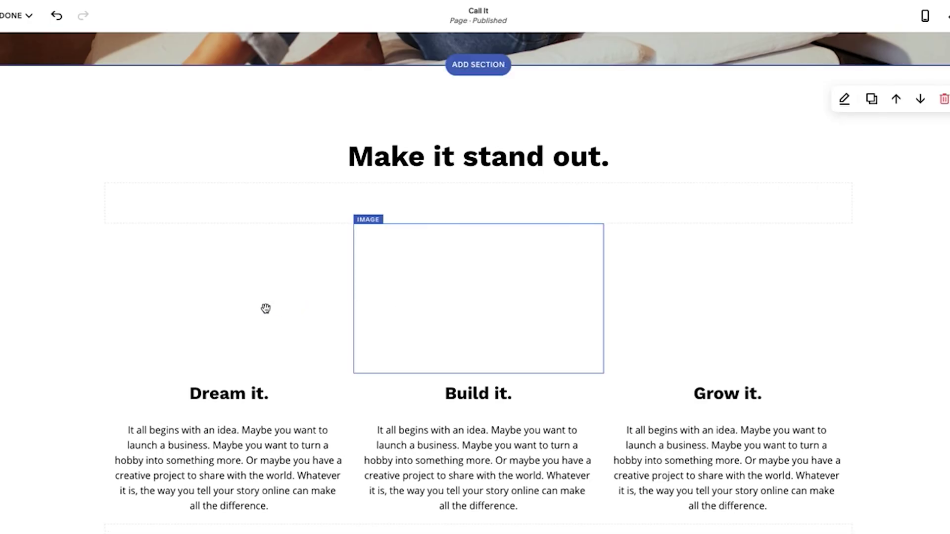
{"action": "scroll", "coordinate": [615, 300], "scroll_direction": "down", "scroll_amount": 1}
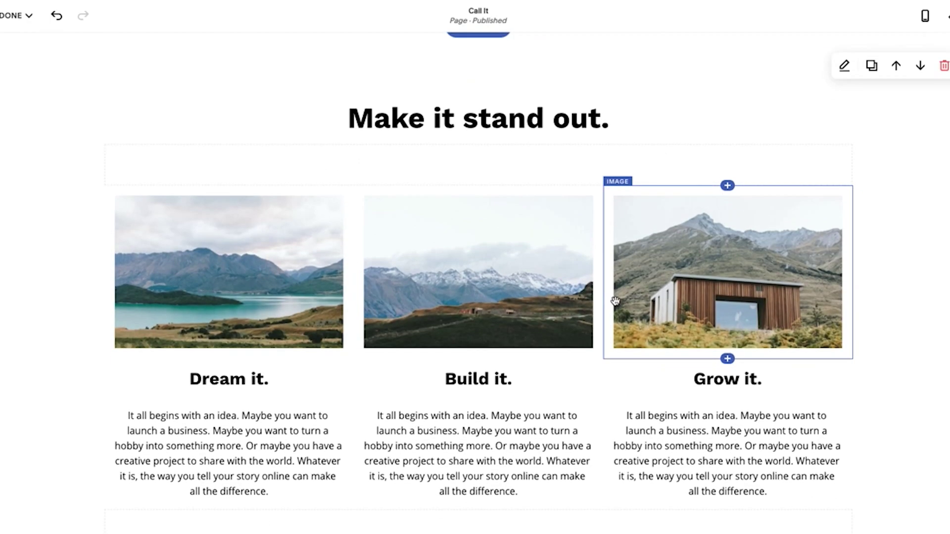
Step: Remove the image from the Dream it item of the new list section
{"action": "left_click", "coordinate": [219, 276]}
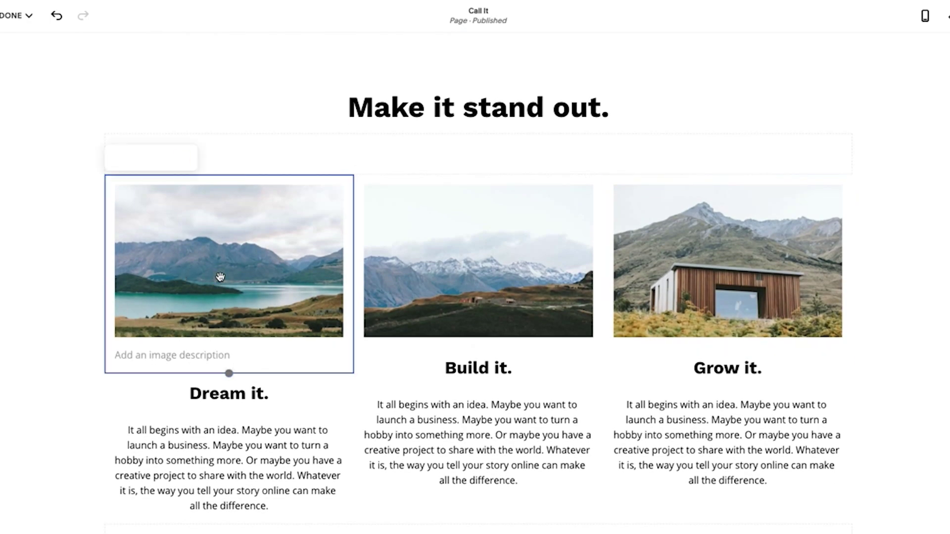
{"action": "double_click", "coordinate": [272, 270]}
{"action": "left_click", "coordinate": [527, 349]}
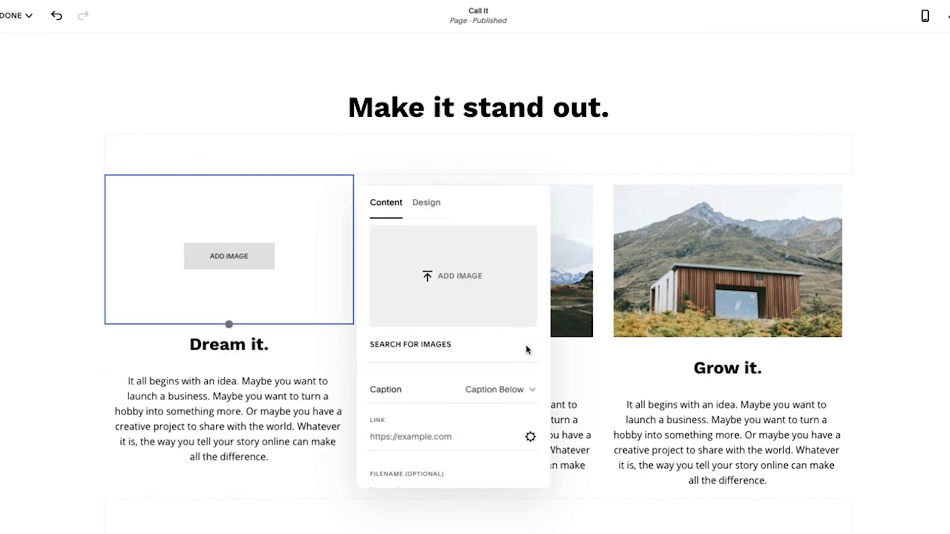